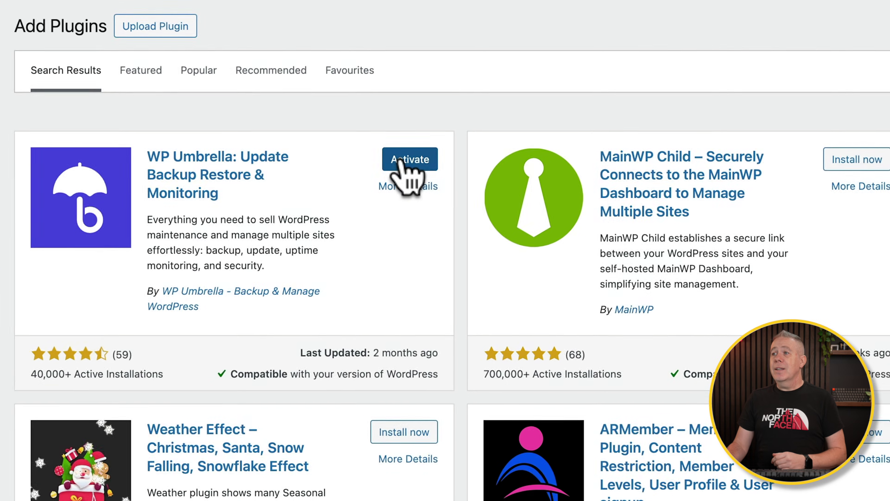
# - Activate the WP Umbrella plugin from its Add Plugins search result card
pyautogui.click(406, 163)
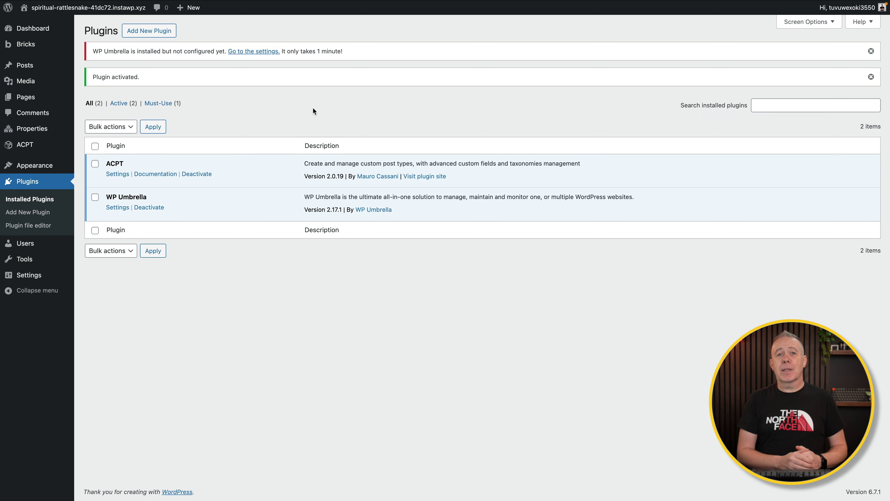
# - Copy the account API key from the WP Umbrella app into the plugin's API Key field
pyautogui.click(252, 51)
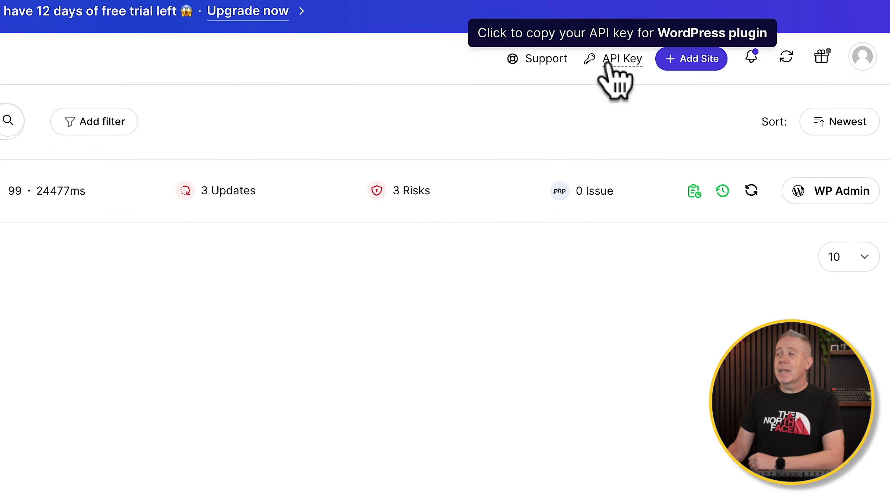
pyautogui.click(609, 63)
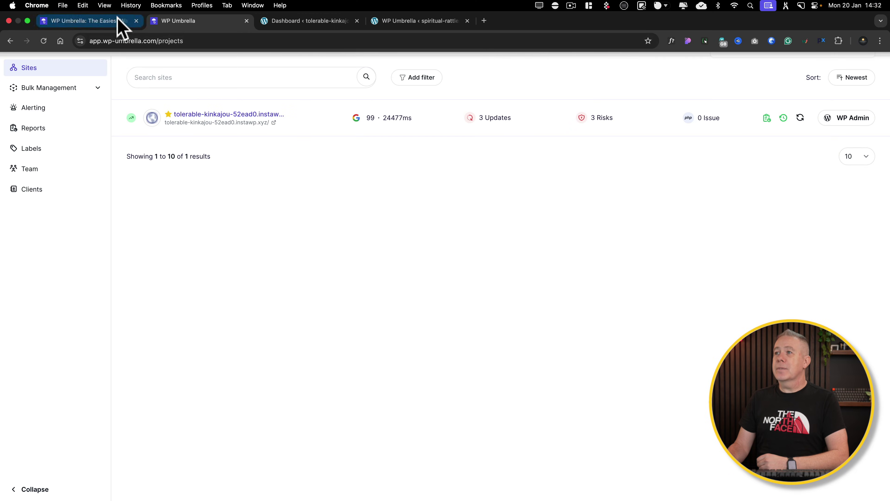
pyautogui.click(115, 23)
pyautogui.press('super+v')
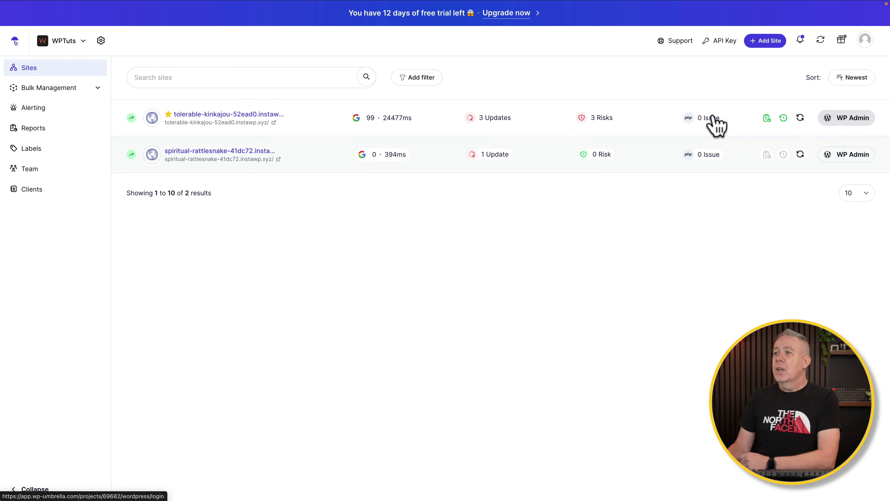
pyautogui.click(232, 114)
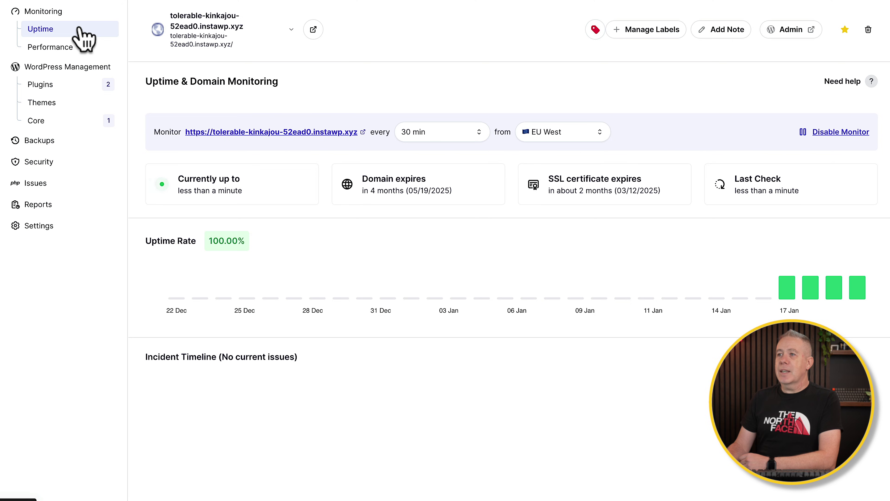
# - Open tolerable-kinkajou's Uptime monitoring and keep the check interval at every 30 min
pyautogui.click(59, 29)
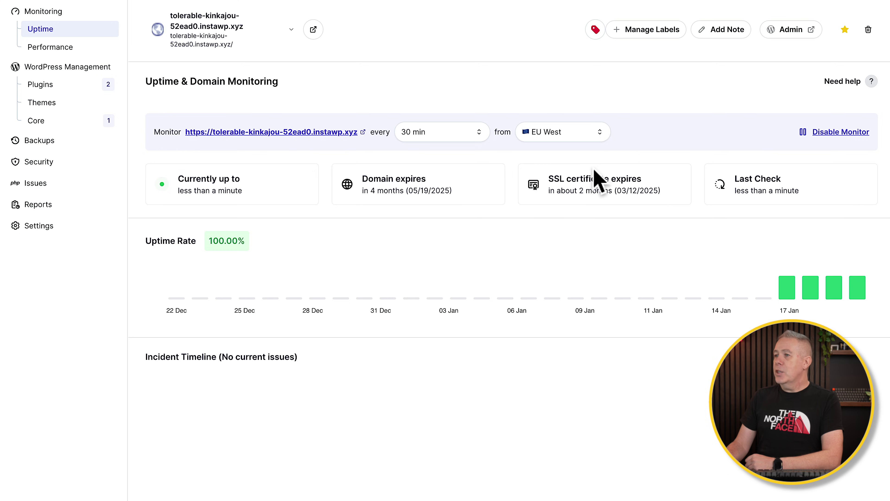
pyautogui.click(477, 134)
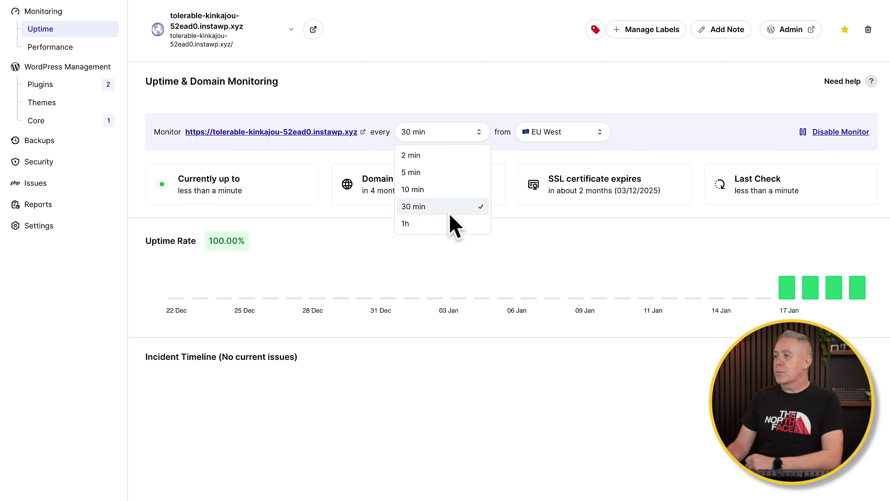
pyautogui.click(645, 128)
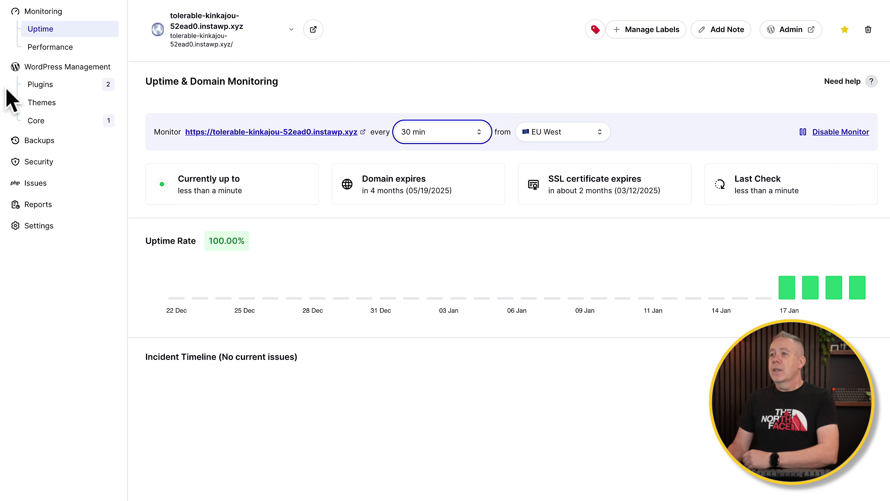
# - Review the site's page speed statistics, then view the pending WordPress core update 6.6.2 to 6.7.1
pyautogui.click(42, 47)
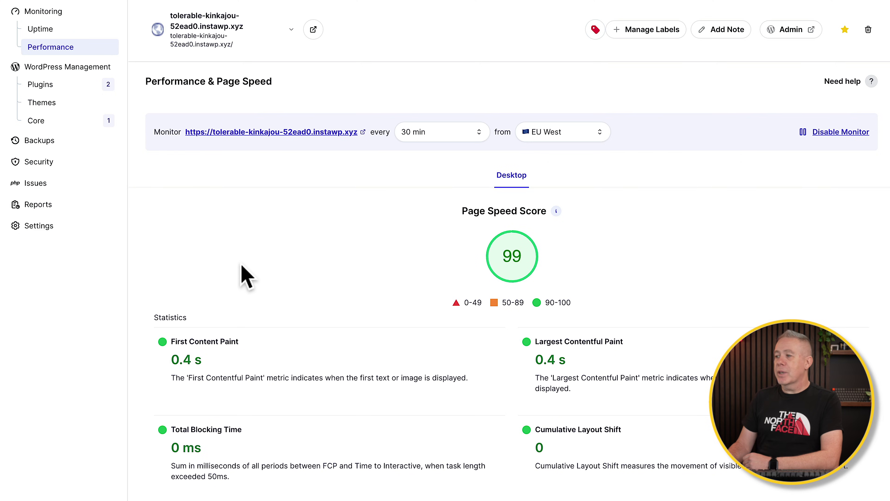
pyautogui.scroll(-2, 333, 344)
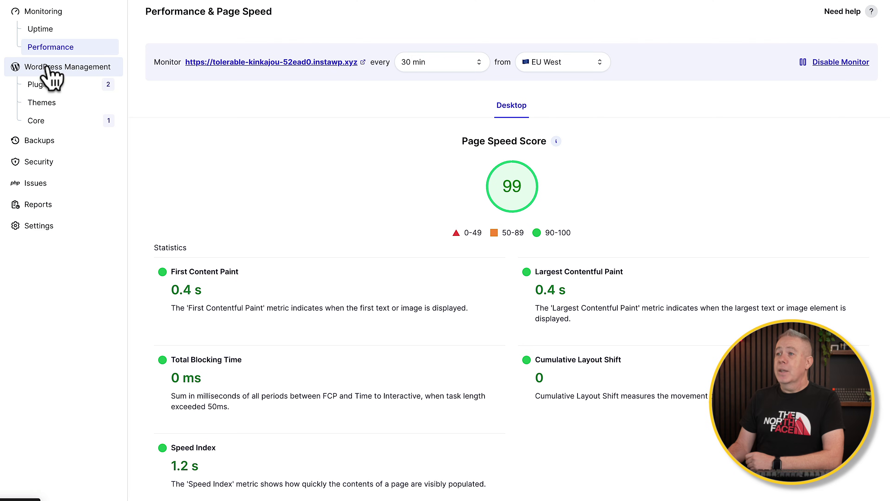
pyautogui.click(48, 66)
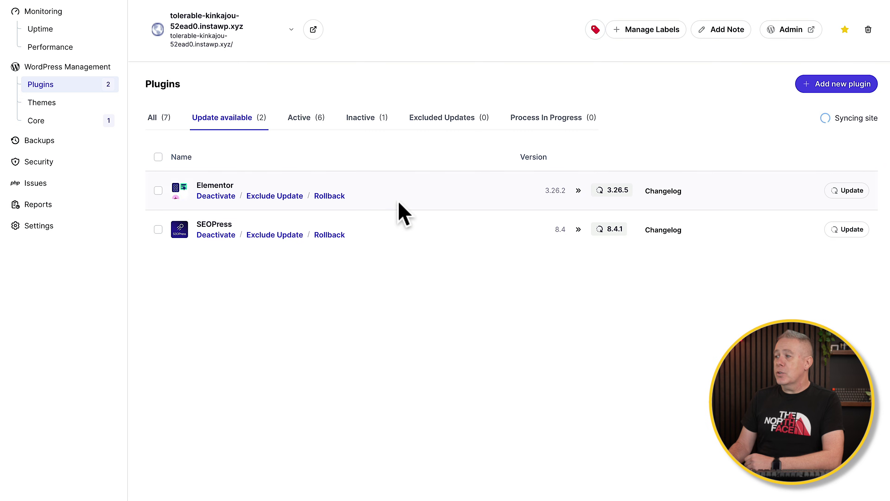
pyautogui.click(41, 120)
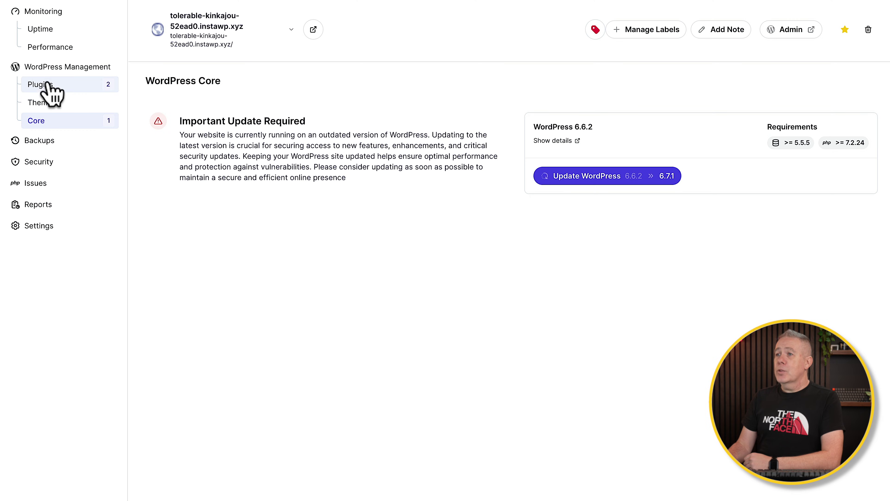
# - Select both Elementor and SEOPress in the plugin list and bring up their update-method options
pyautogui.click(57, 87)
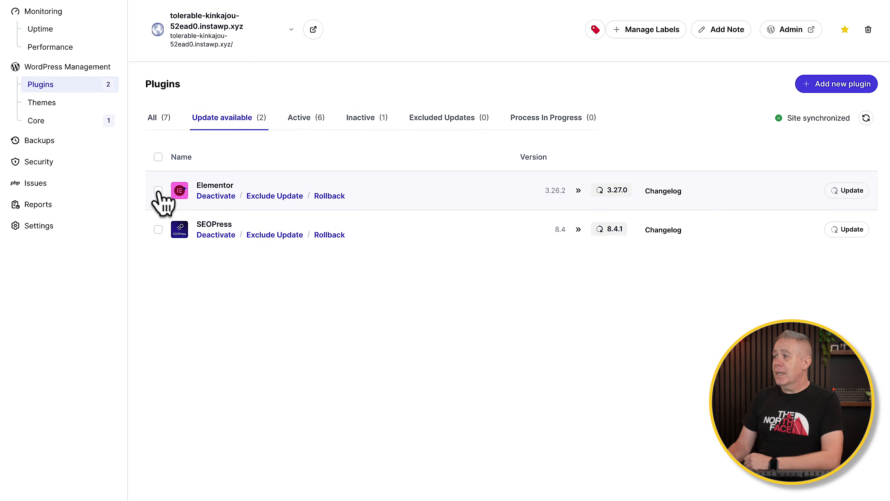
pyautogui.click(158, 157)
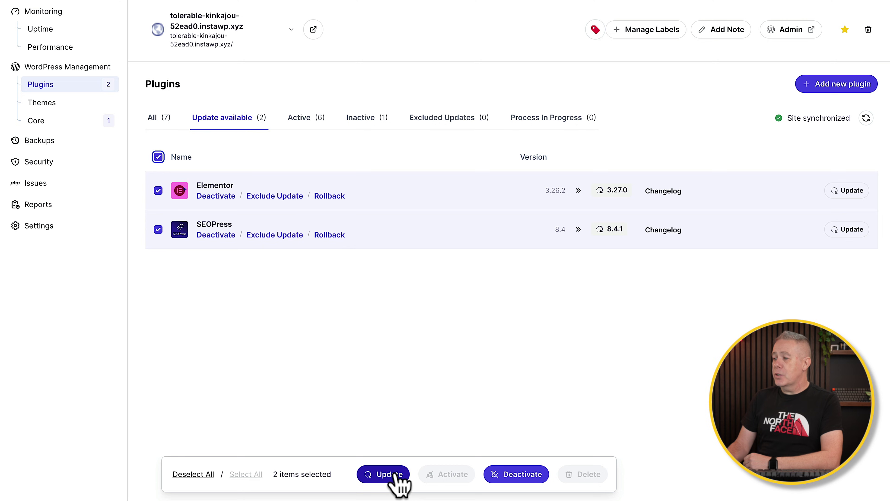
pyautogui.click(397, 474)
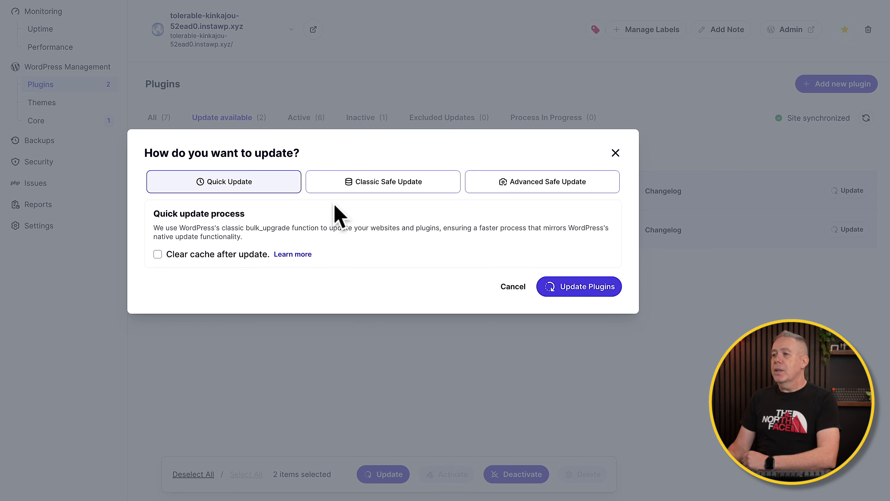
pyautogui.click(368, 183)
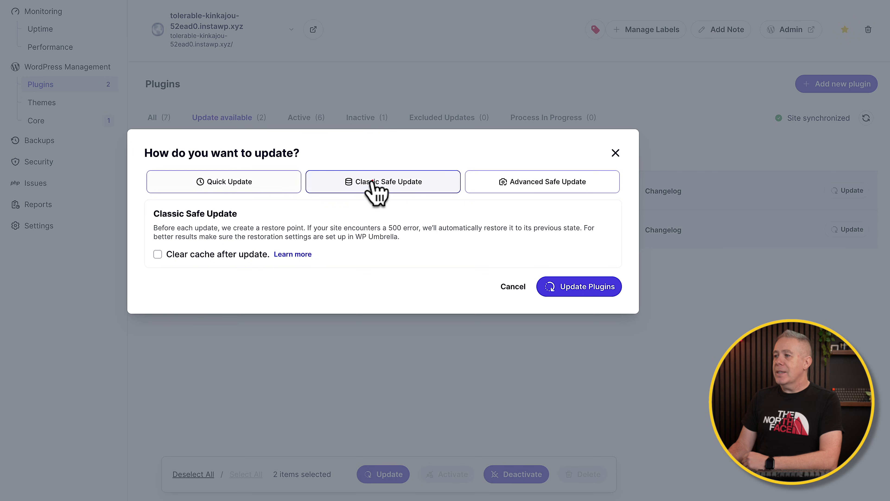
pyautogui.click(515, 187)
pyautogui.click(519, 176)
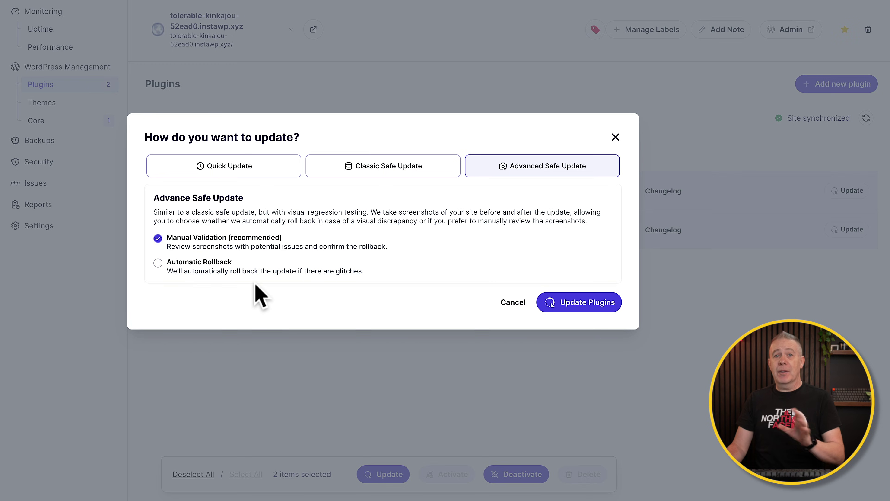
pyautogui.click(514, 302)
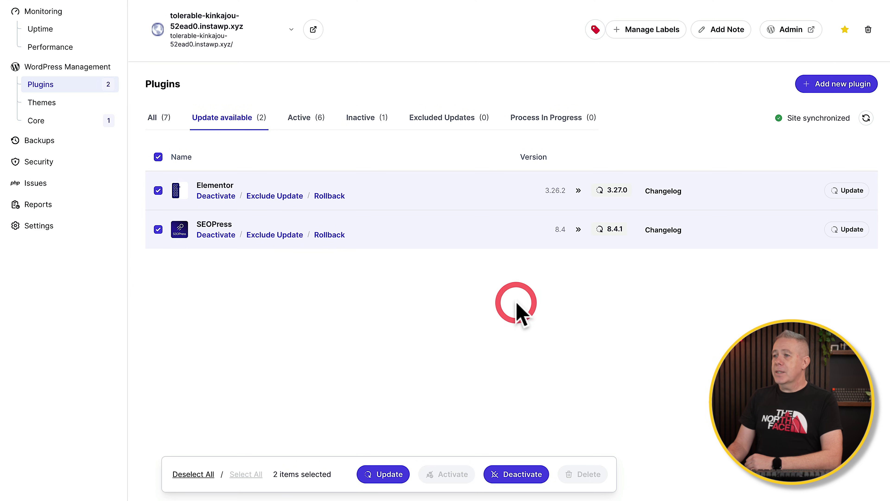
# - Make a manual backup, then open the WordPress Files exclusion list in the Content Selector
pyautogui.click(47, 142)
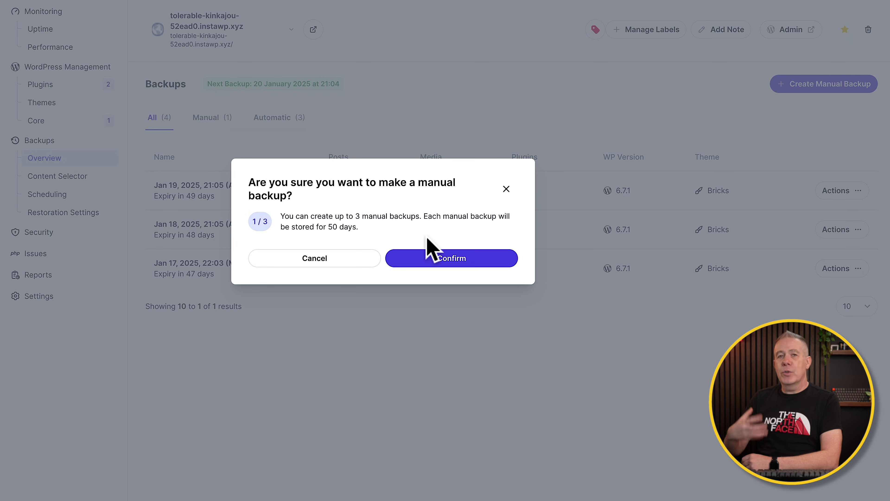
pyautogui.click(447, 259)
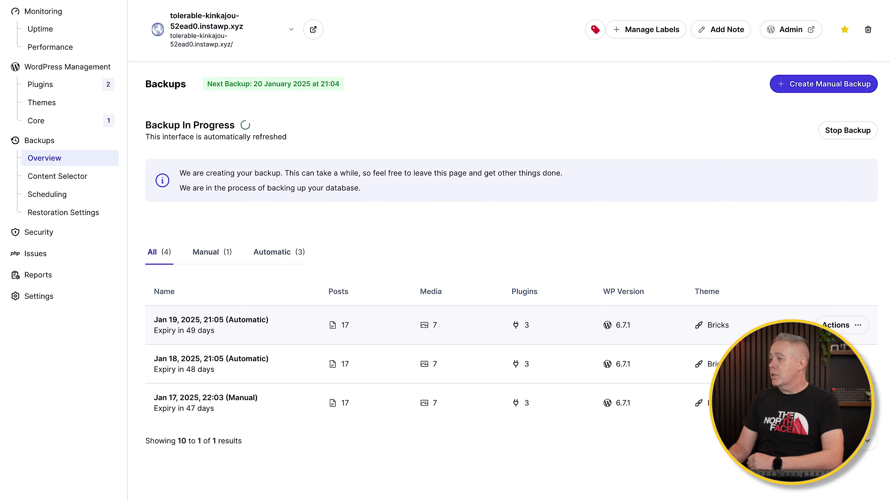
pyautogui.click(858, 325)
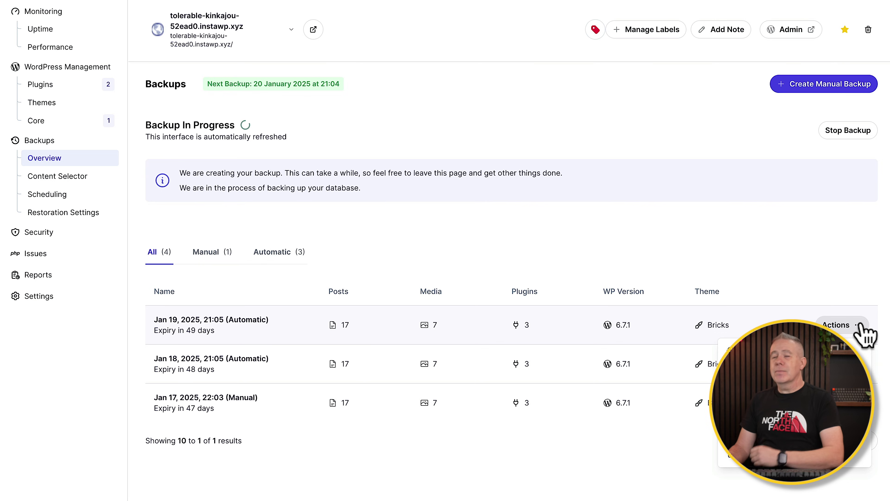
pyautogui.click(844, 276)
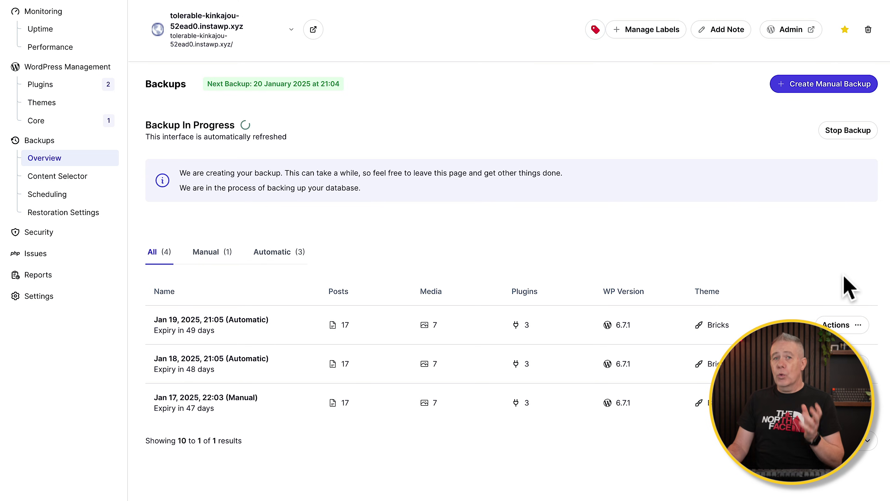
pyautogui.click(61, 177)
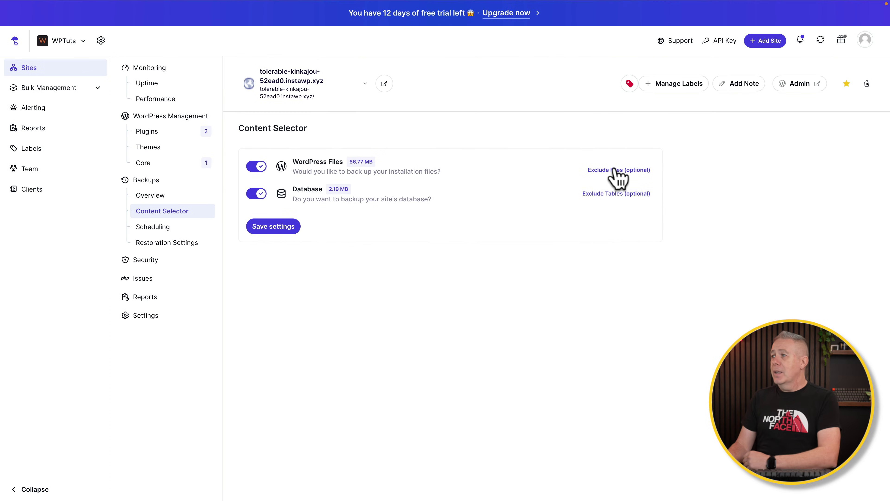
pyautogui.click(622, 170)
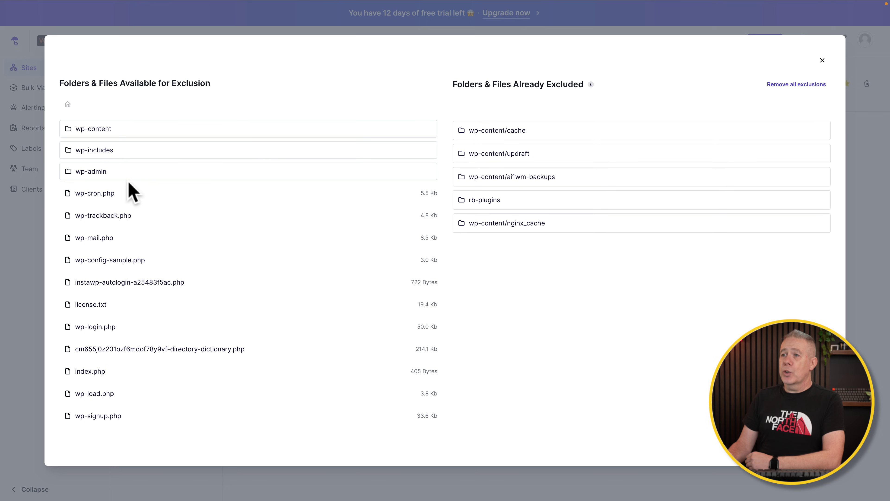
# - Exclude and re-include wp-content, then close the exclusion list with its five entries unchanged
pyautogui.click(422, 129)
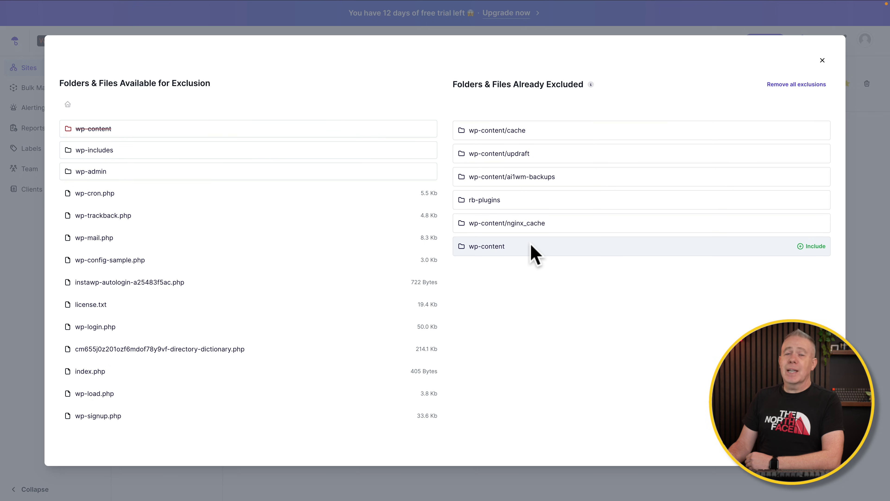
pyautogui.click(810, 247)
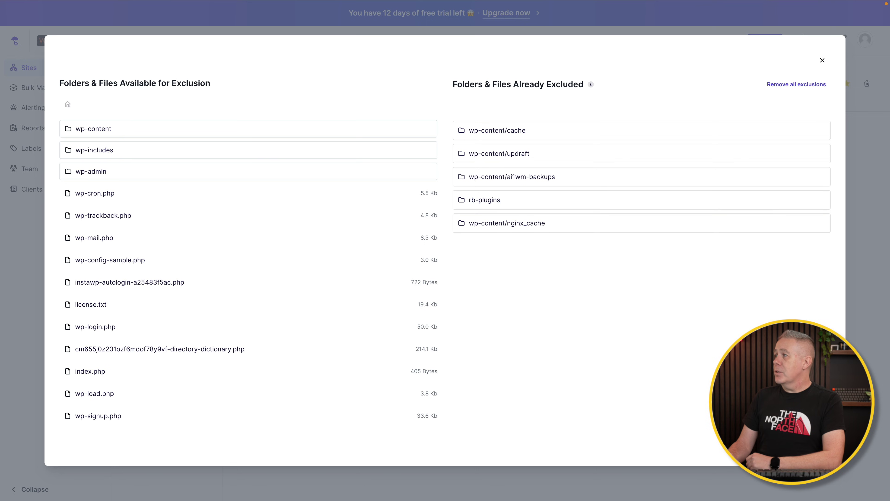
pyautogui.click(822, 60)
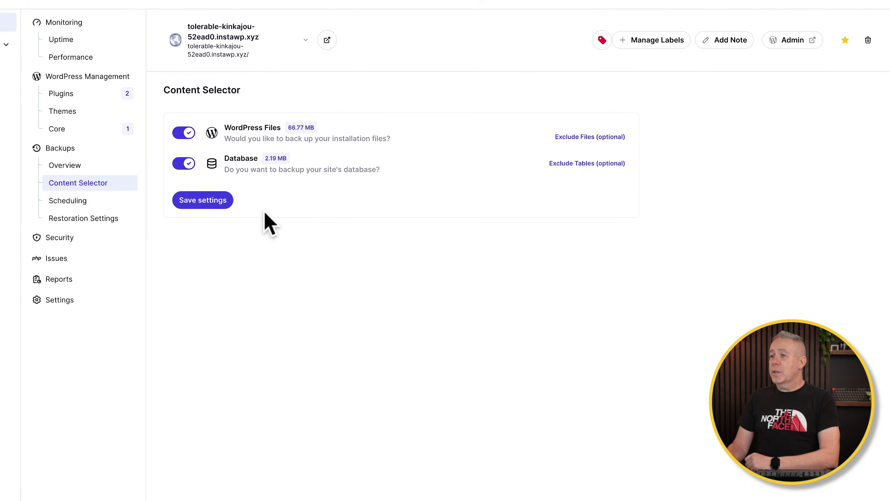
# - Check the daily 22:04 backup schedule, then view the FTP and database Restoration Settings
pyautogui.click(67, 200)
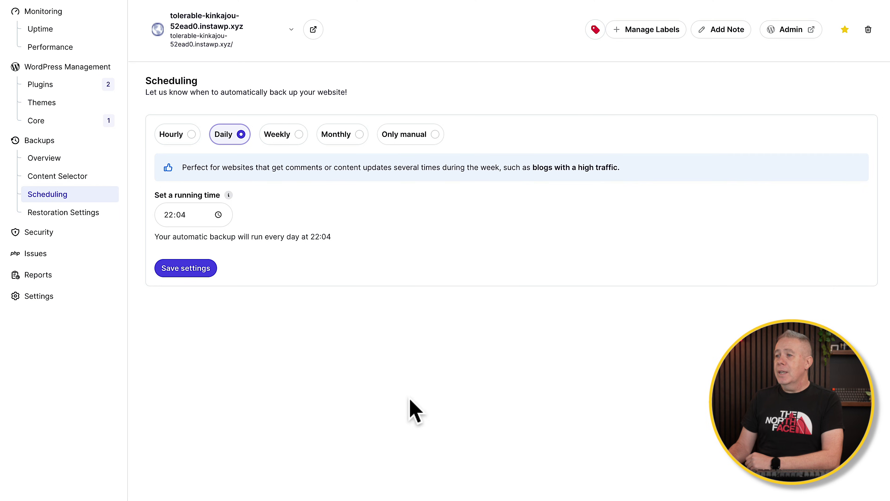
pyautogui.click(64, 212)
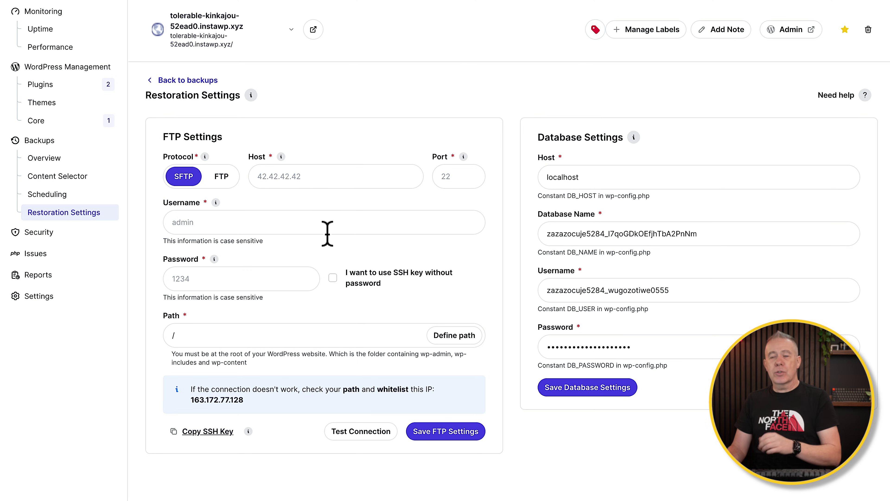
# - Run an Advanced Safe Update with Manual Validation on both Elementor and SEOPress
pyautogui.click(45, 83)
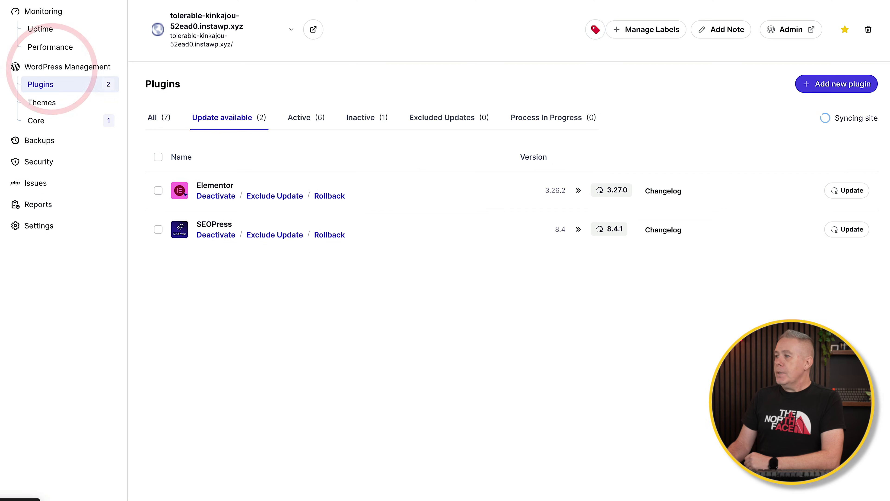
pyautogui.click(158, 156)
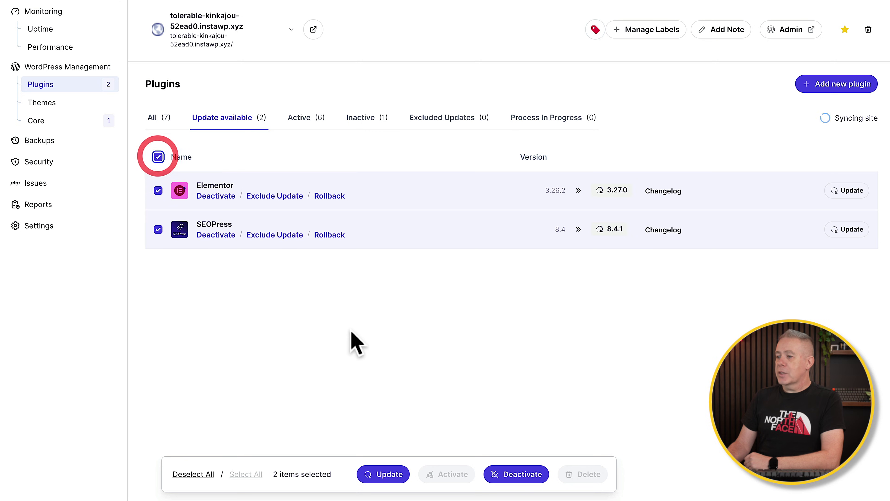
pyautogui.click(381, 474)
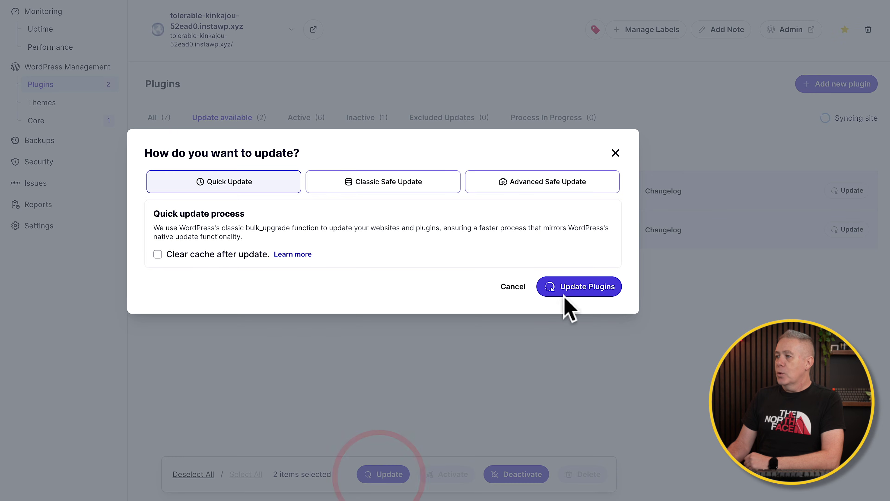
pyautogui.click(539, 184)
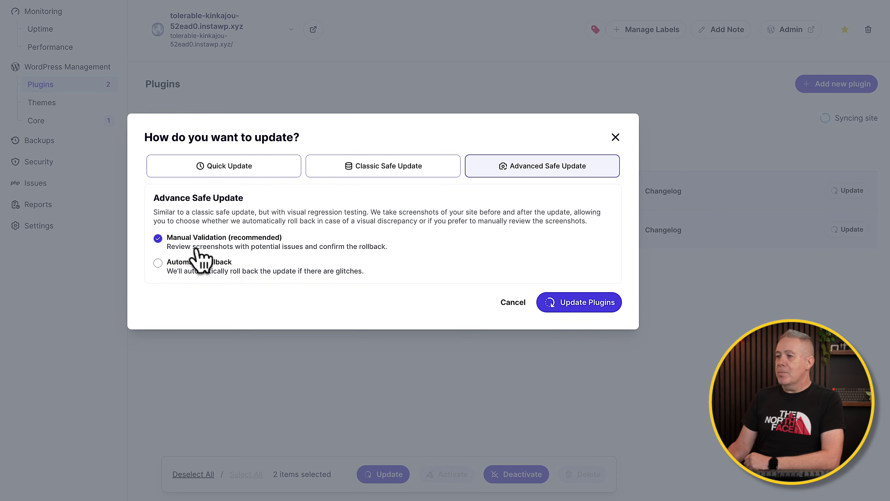
pyautogui.click(588, 302)
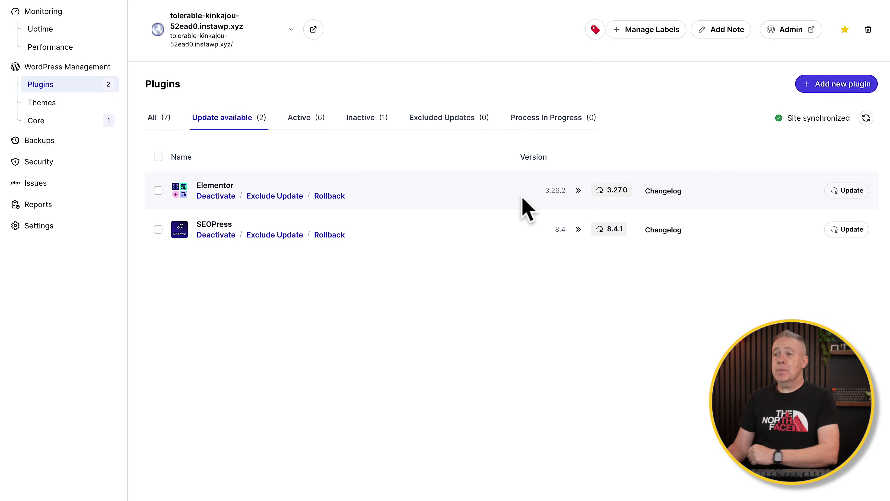
# - Update WordPress core from 6.6.2 to 6.7.1 with the site cache cleared afterwards
pyautogui.click(50, 122)
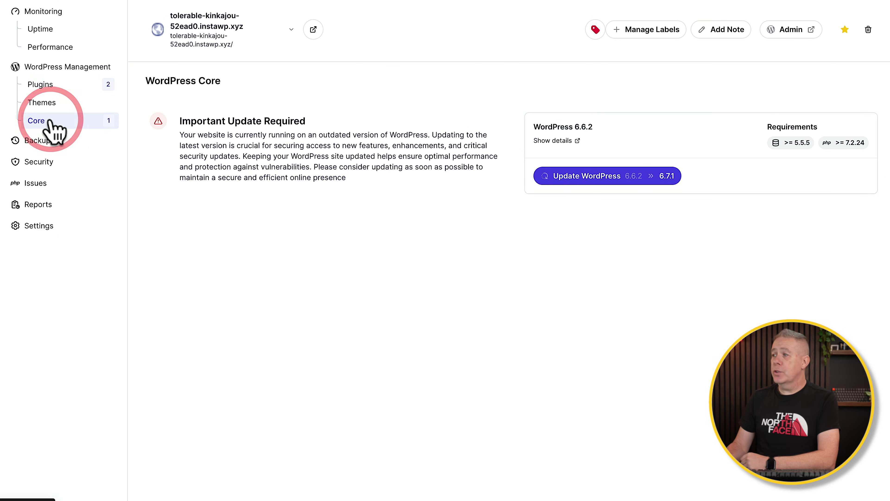
pyautogui.click(575, 175)
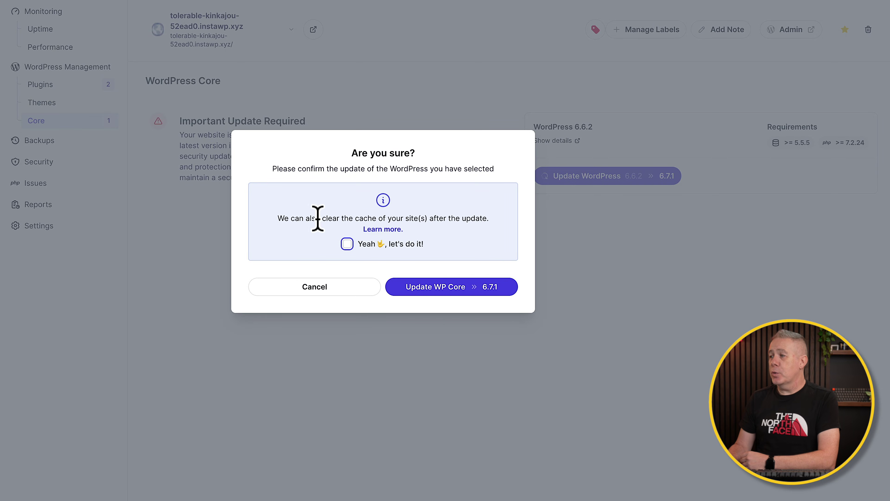
pyautogui.click(346, 243)
pyautogui.click(464, 298)
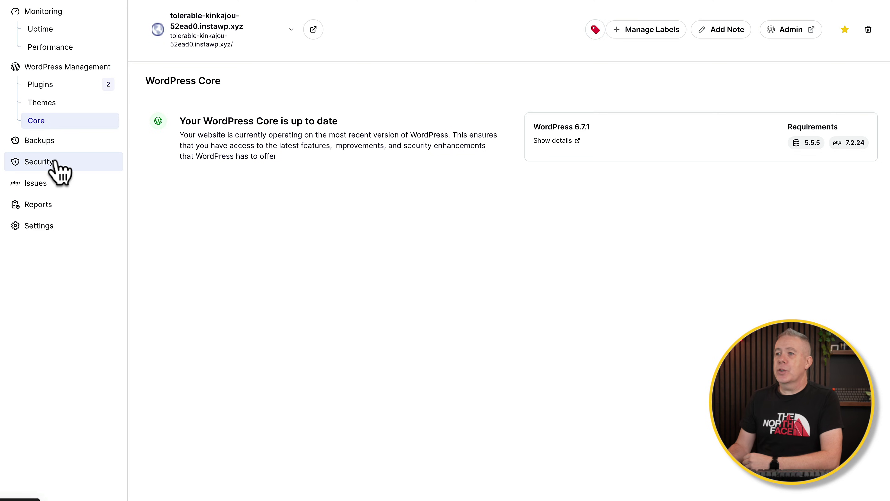
# - Open the site's Security overview in WP Umbrella
pyautogui.click(54, 161)
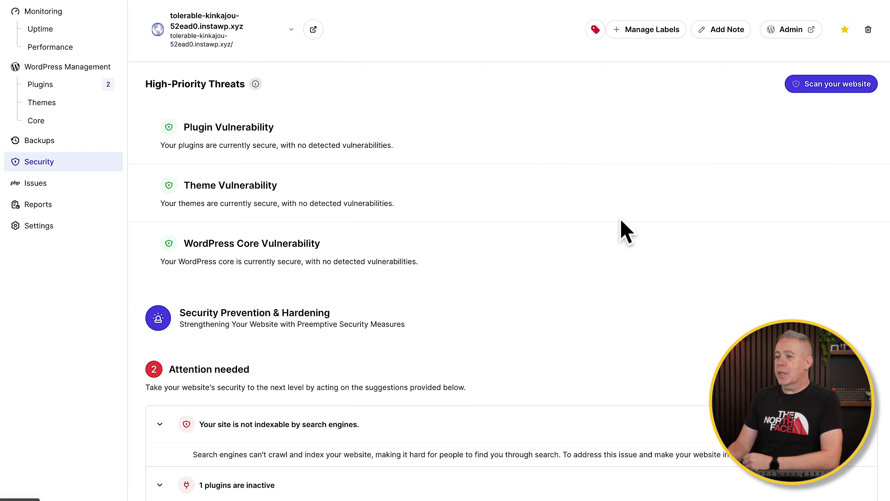
pyautogui.scroll(-1, 533, 310)
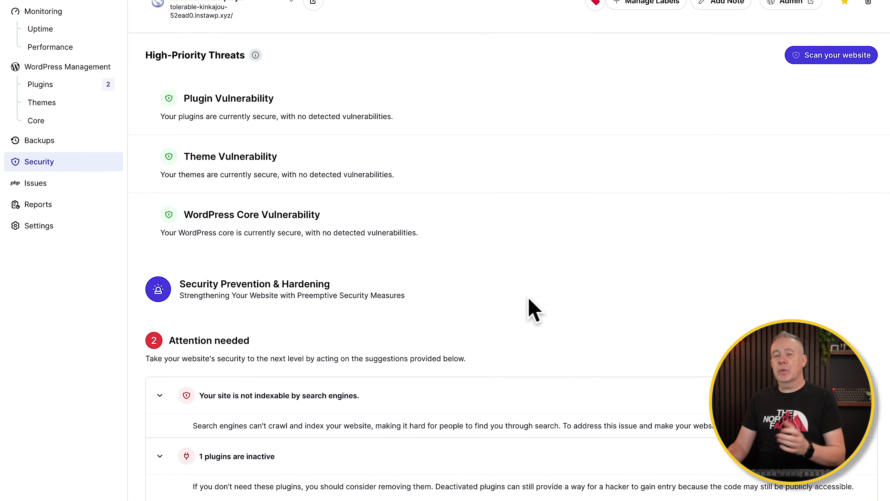
pyautogui.scroll(1, 533, 310)
# - Run a security scan: no vulnerabilities, two items need attention, checks passed; then check PHP errors
pyautogui.click(813, 86)
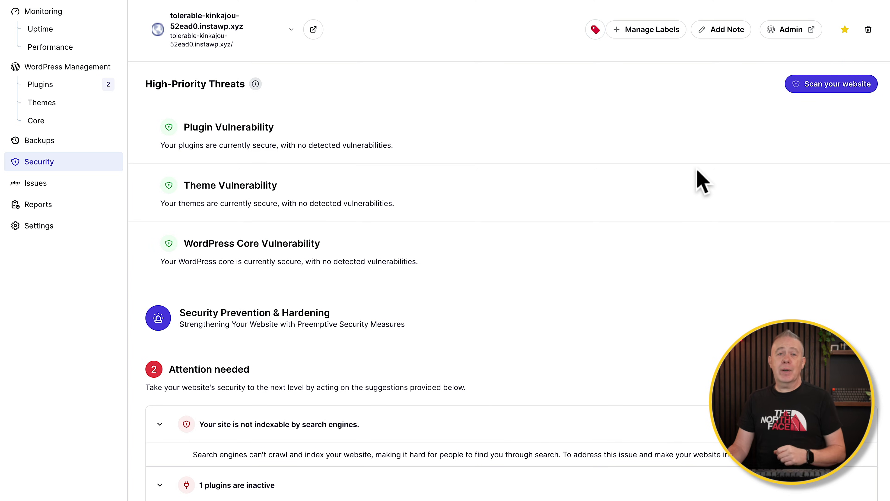
pyautogui.scroll(-5, 700, 180)
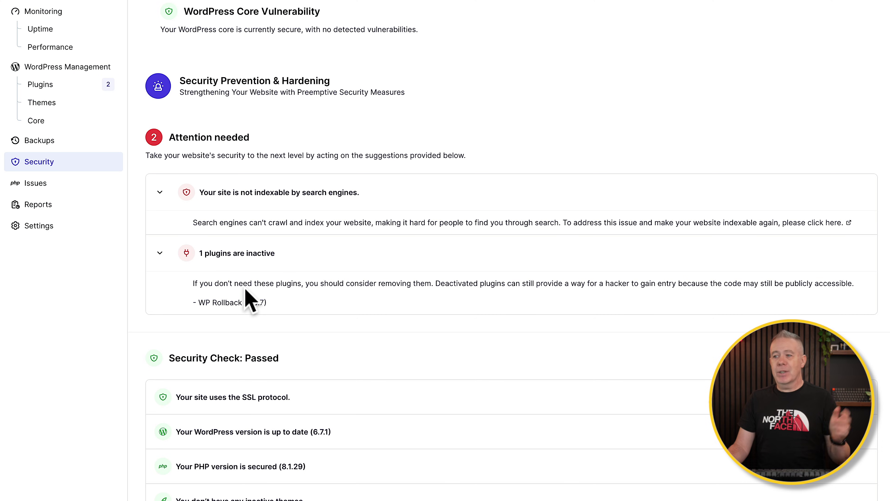
pyautogui.scroll(-3, 301, 340)
pyautogui.scroll(1, 333, 312)
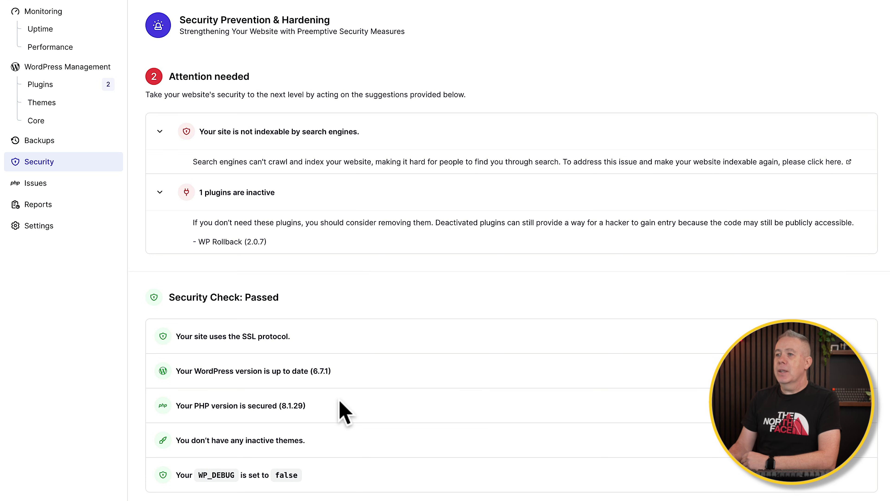
pyautogui.click(52, 191)
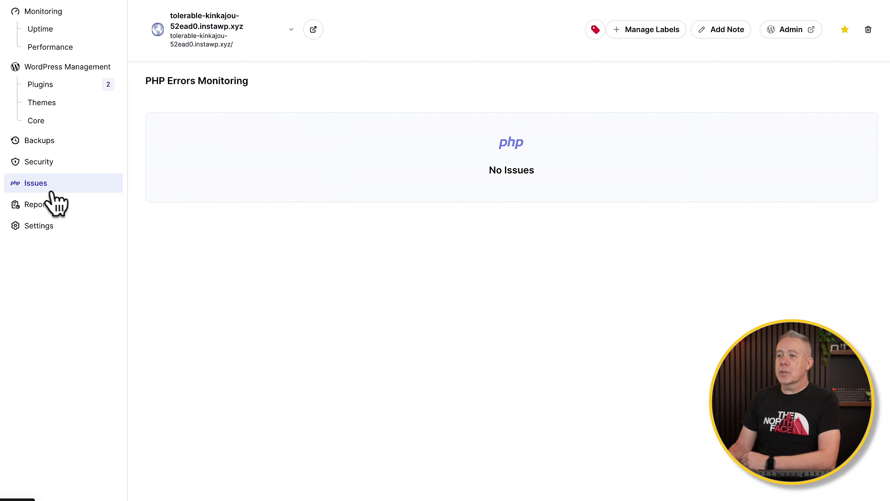
# - Go to Reports and preview the WPTuts Maintenance Report template as a PDF
pyautogui.click(54, 206)
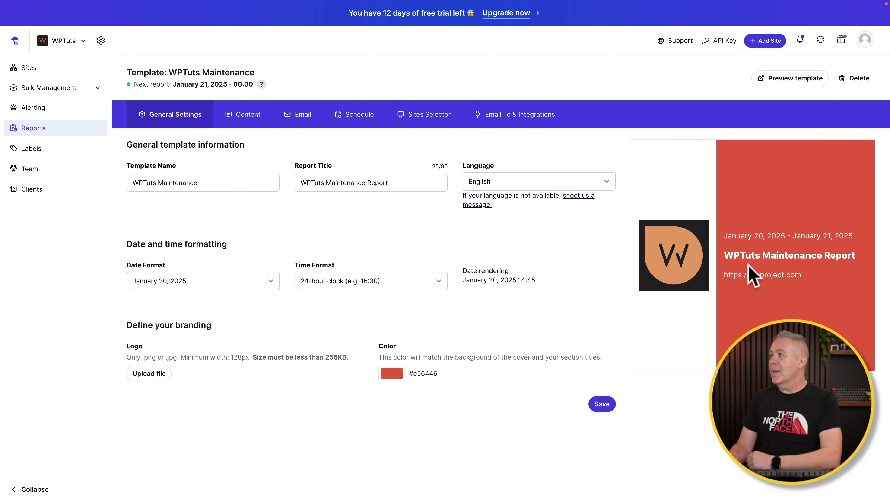
pyautogui.click(803, 82)
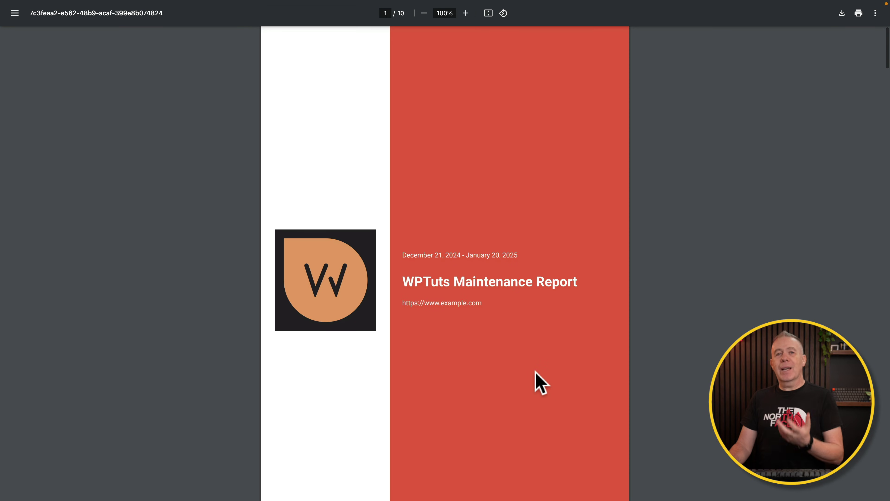
# - Read the report preview from Overview through Traffic, Performance & Uptime and Updates to Backups
pyautogui.scroll(-10, 540, 382)
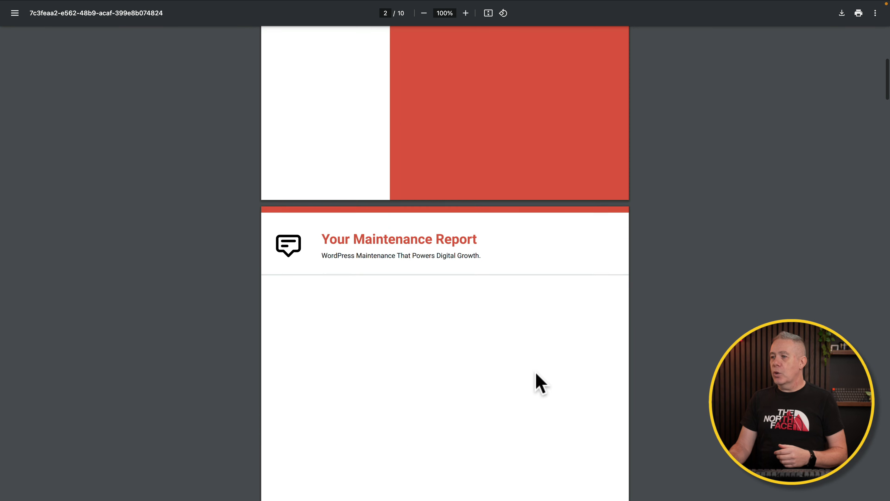
pyautogui.scroll(-10, 540, 382)
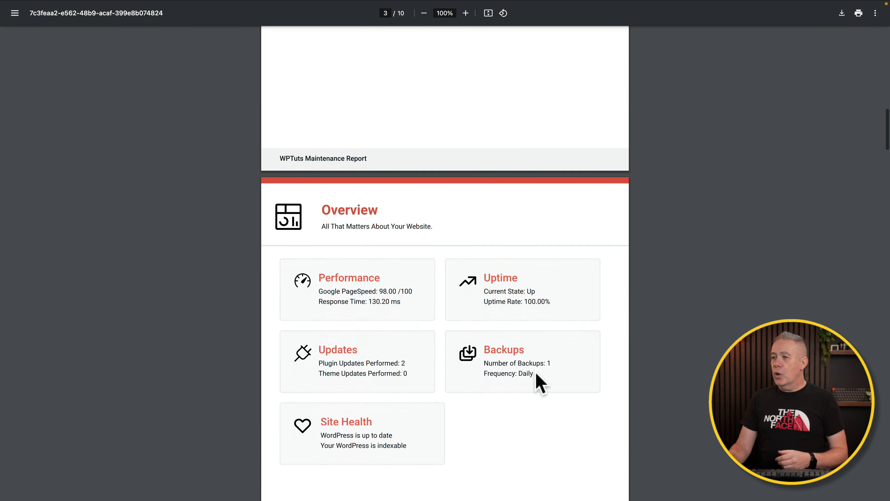
pyautogui.scroll(-1, 540, 382)
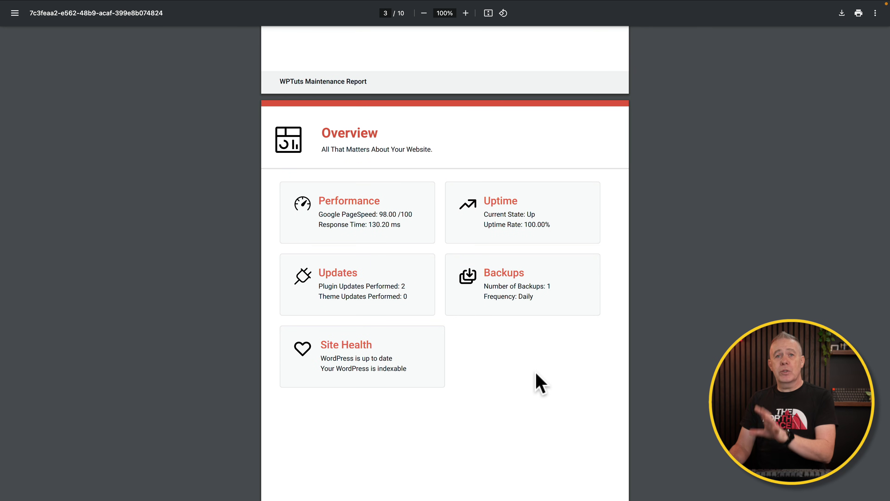
pyautogui.scroll(-10, 540, 382)
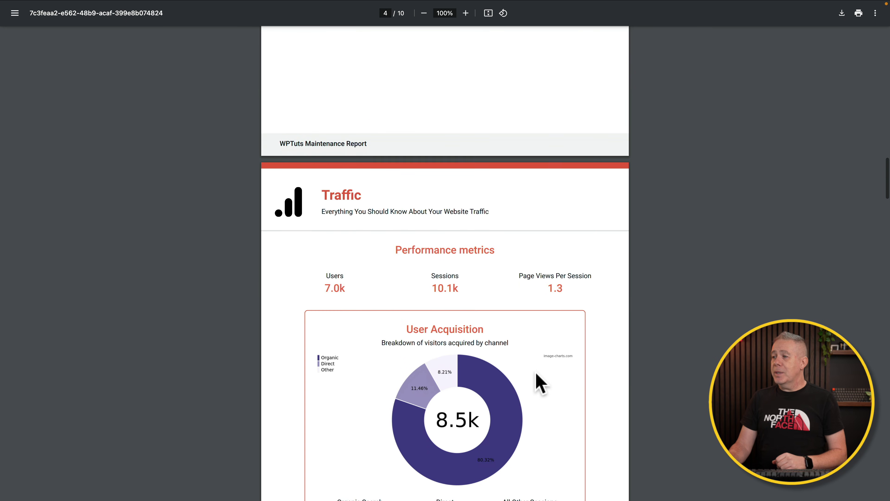
pyautogui.scroll(-2, 540, 382)
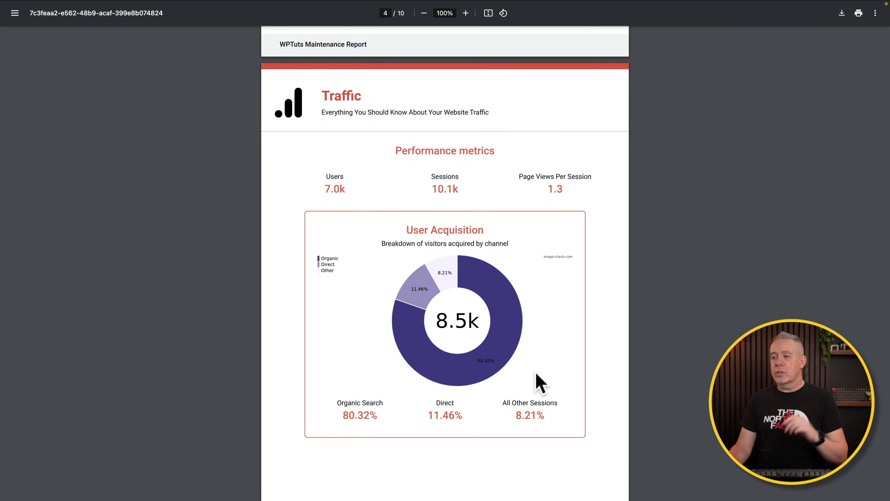
pyautogui.scroll(-20, 540, 382)
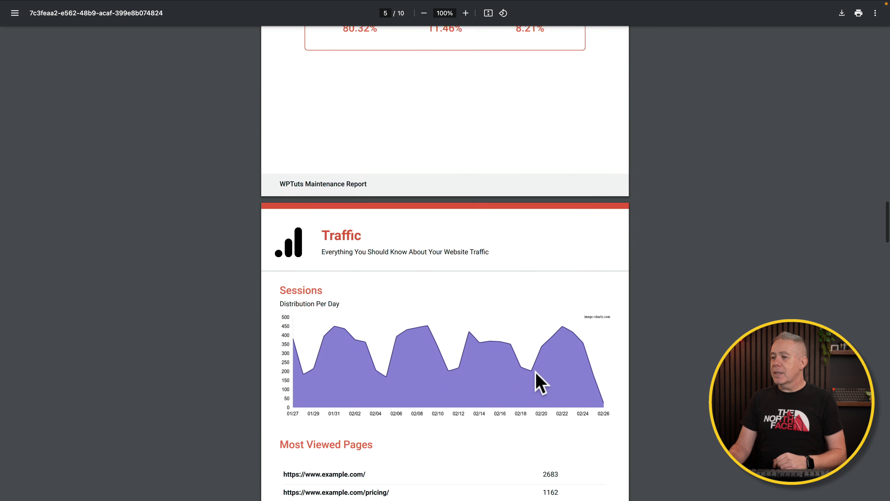
pyautogui.scroll(-10, 540, 382)
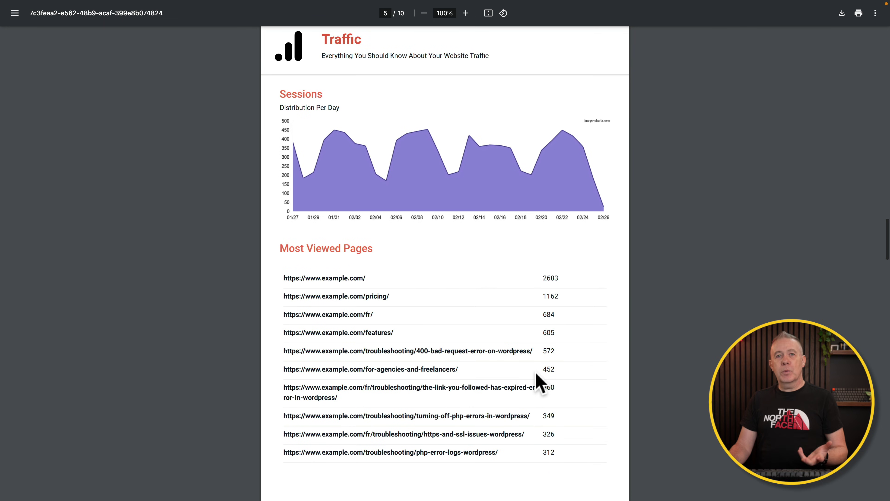
pyautogui.scroll(-4, 540, 382)
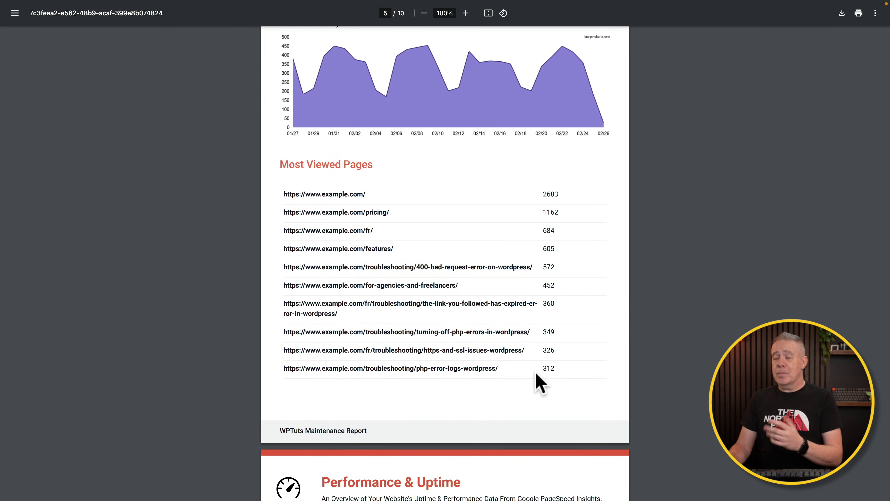
pyautogui.scroll(-18, 540, 383)
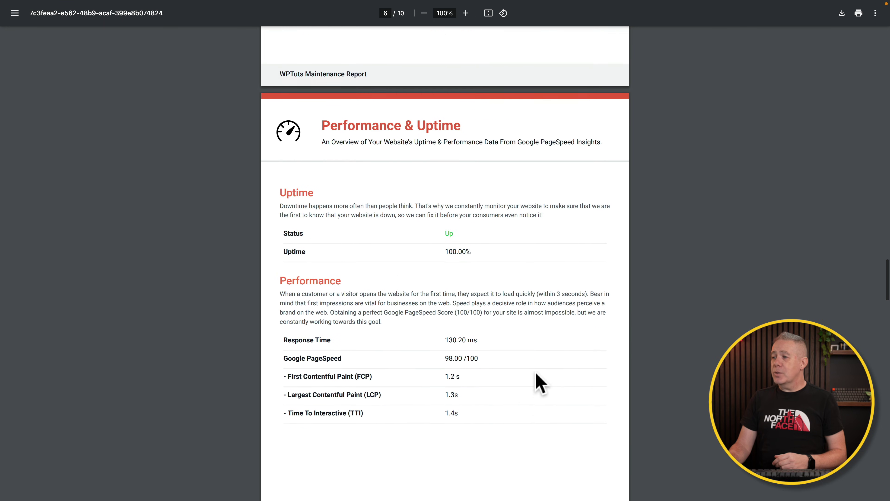
pyautogui.scroll(-2, 540, 382)
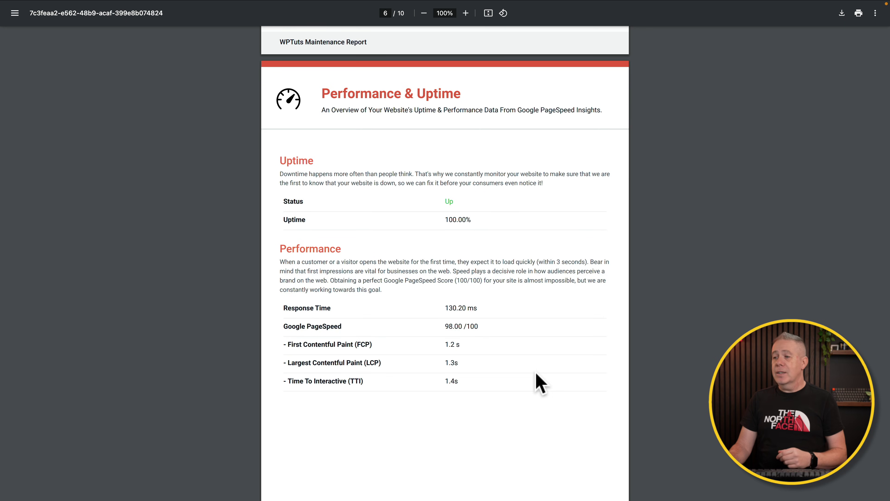
pyautogui.scroll(-20, 540, 382)
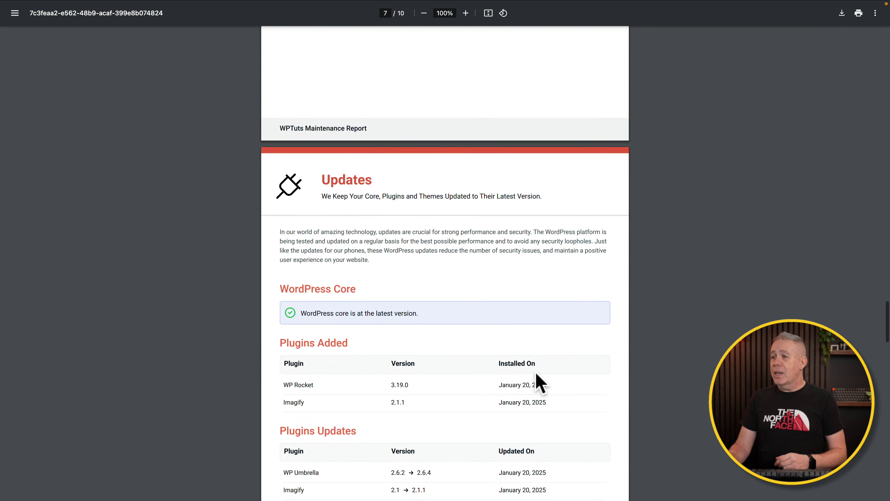
pyautogui.scroll(-5, 437, 373)
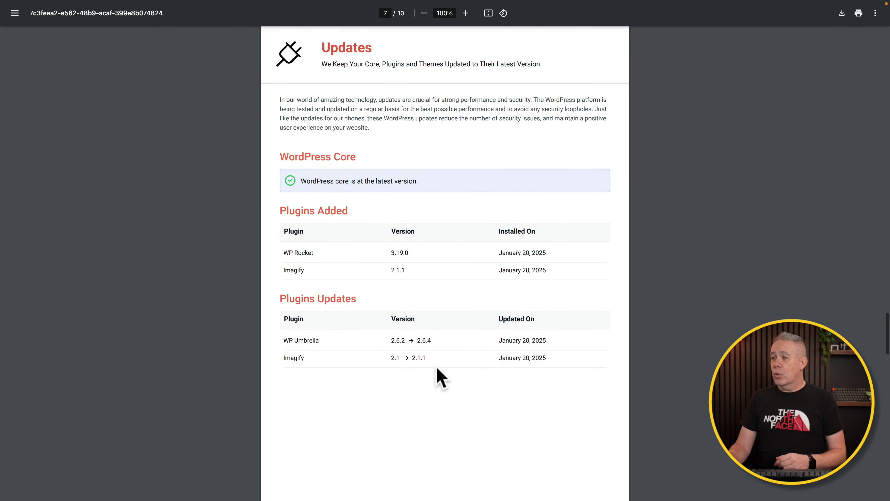
pyautogui.scroll(-1, 437, 367)
pyautogui.scroll(-10, 436, 368)
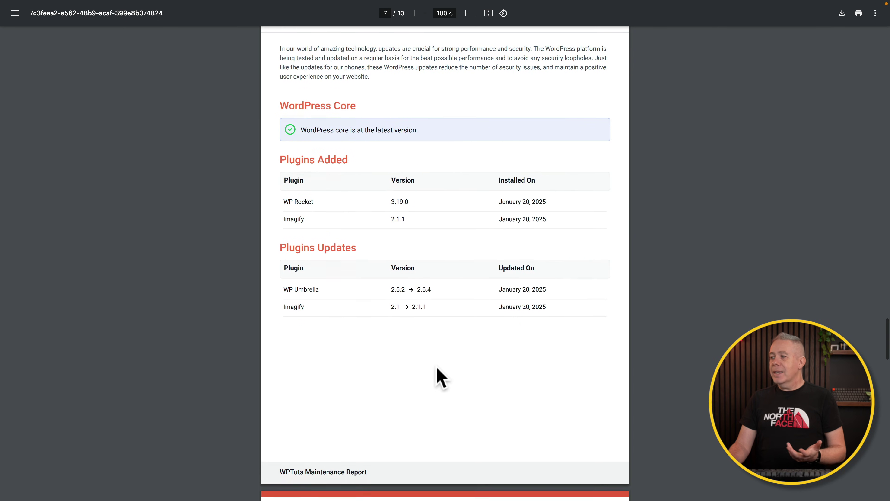
pyautogui.scroll(-2, 438, 375)
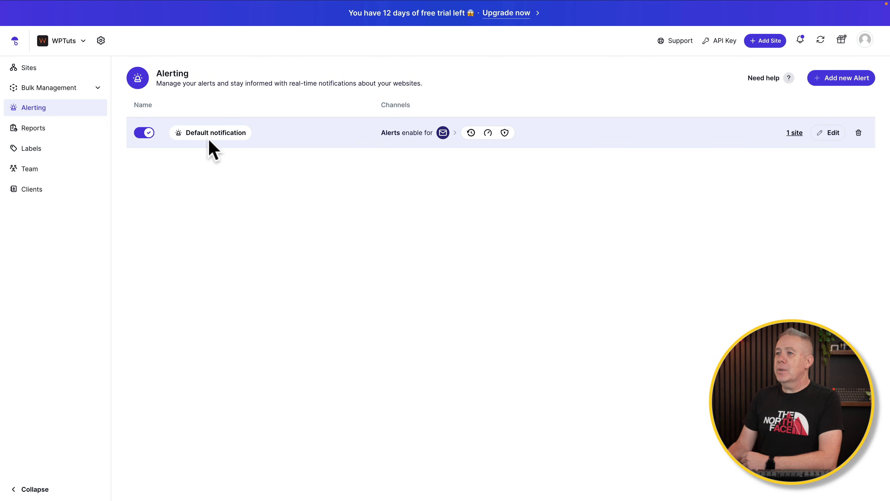
# - Show the Alerting page listing the enabled Default notification alert for 1 site
pyautogui.click(214, 134)
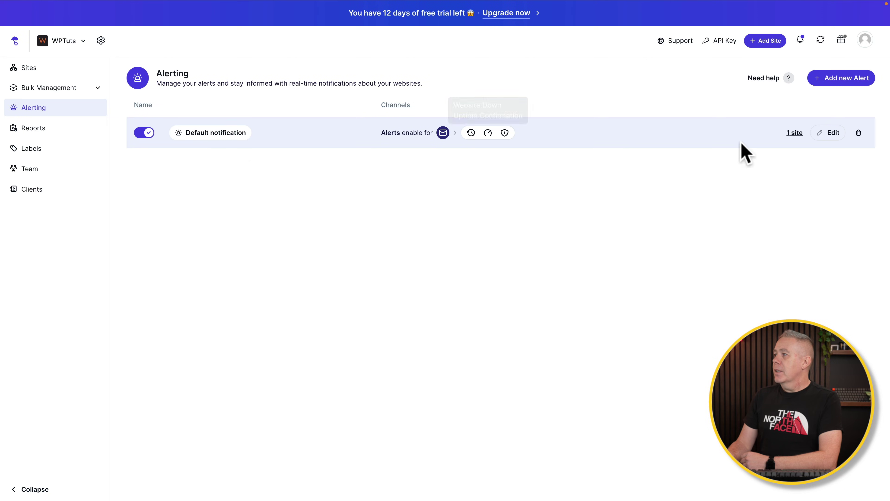
# - Edit Default notification and tick Safe Update Failed under Update Management
pyautogui.click(818, 138)
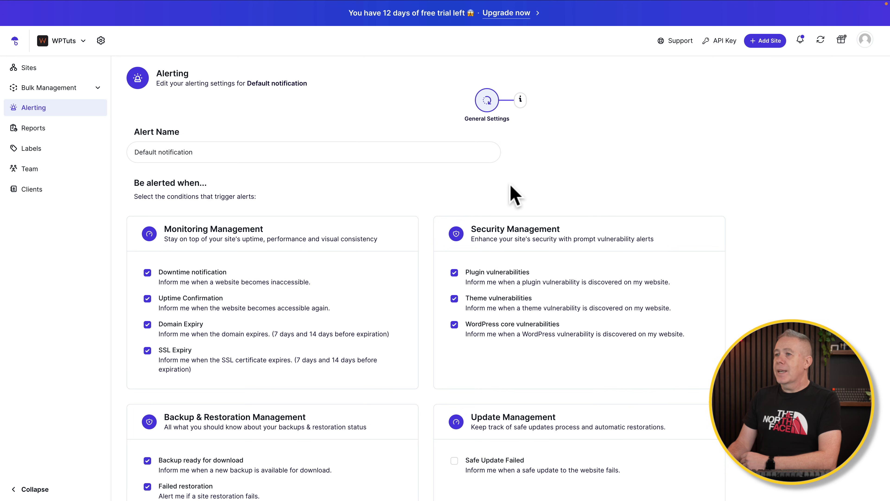
pyautogui.moveTo(201, 152); pyautogui.dragTo(131, 149)
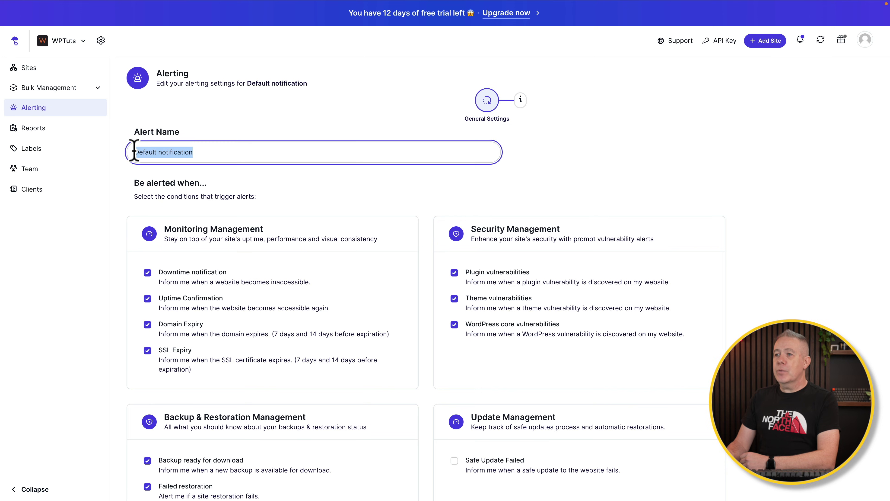
pyautogui.click(576, 159)
pyautogui.scroll(-2, 576, 165)
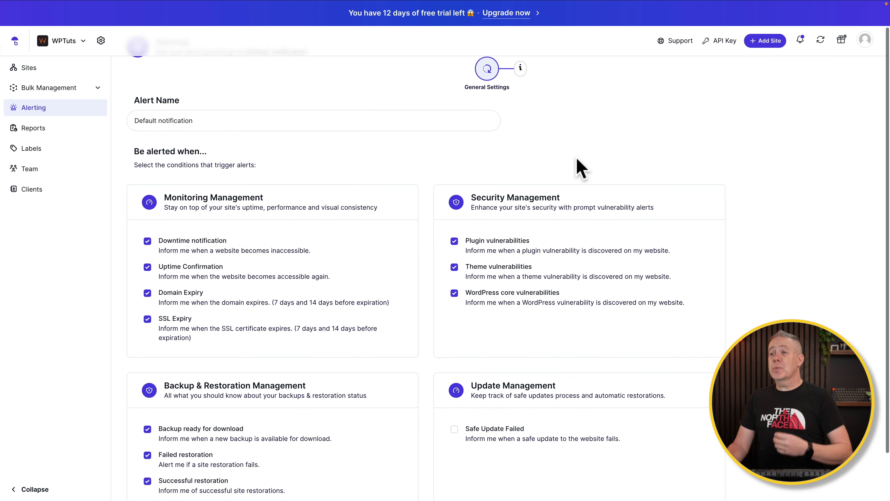
pyautogui.scroll(-2, 491, 171)
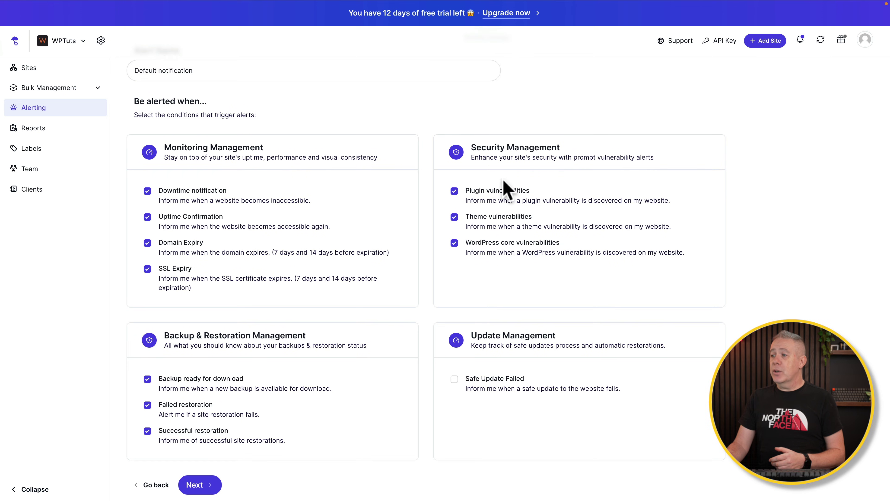
pyautogui.scroll(-1, 445, 298)
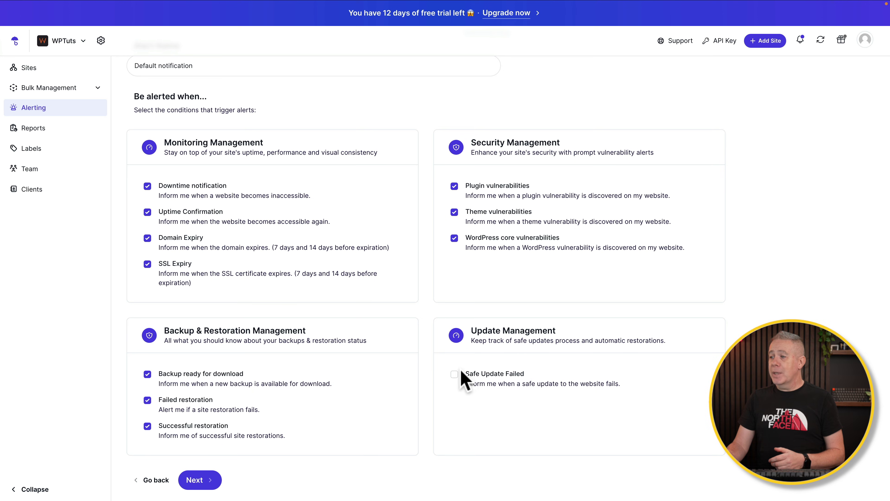
pyautogui.click(453, 374)
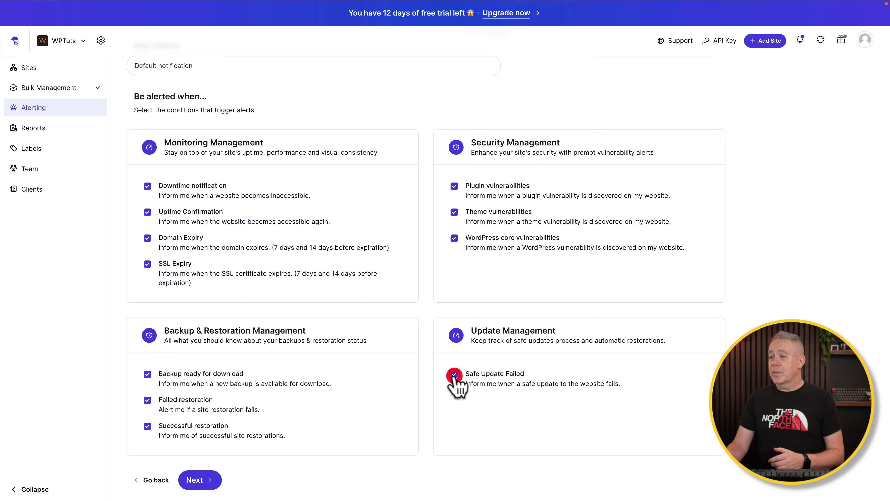
# - Keep Email delivery on for Default notification, save it, and reach the Link sites page
pyautogui.click(200, 478)
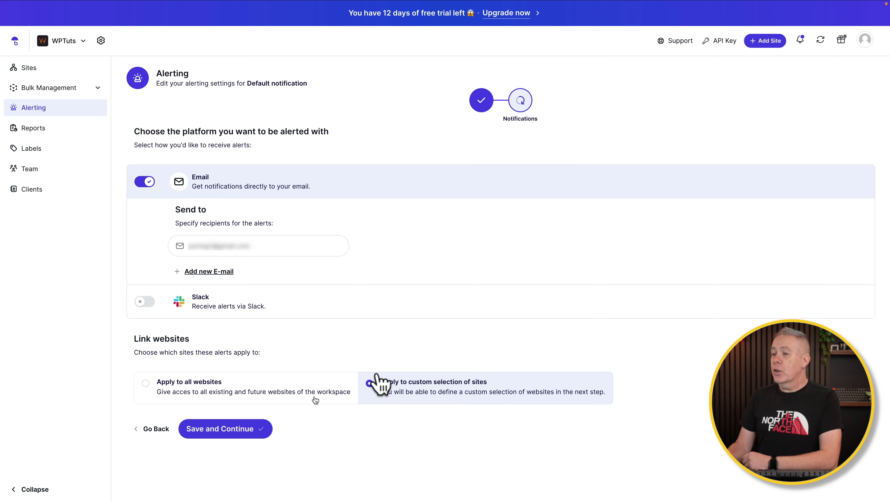
pyautogui.click(228, 427)
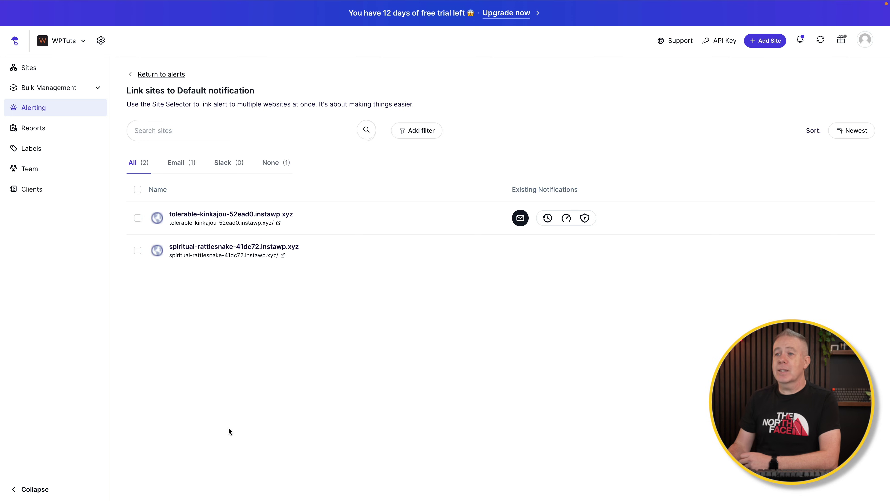
# - Review the empty Team page, the Clients Site and Personal Site labels, and the WPTuts client
pyautogui.click(22, 167)
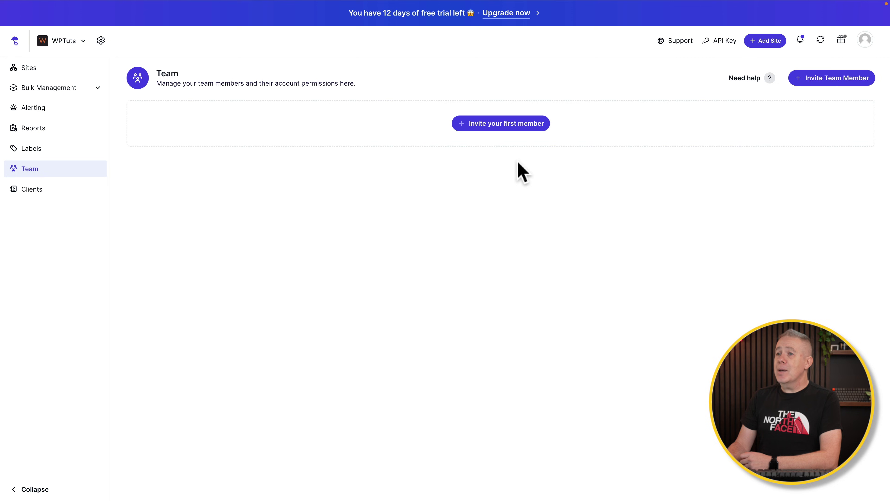
pyautogui.click(36, 150)
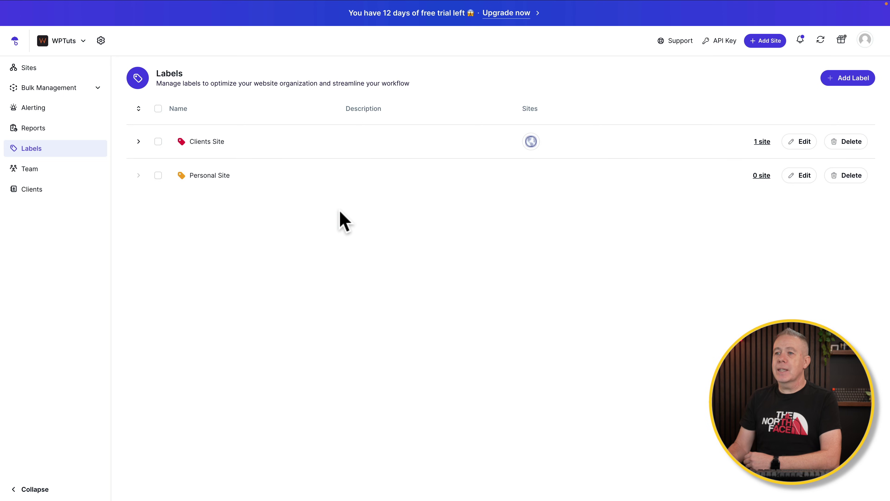
pyautogui.click(29, 189)
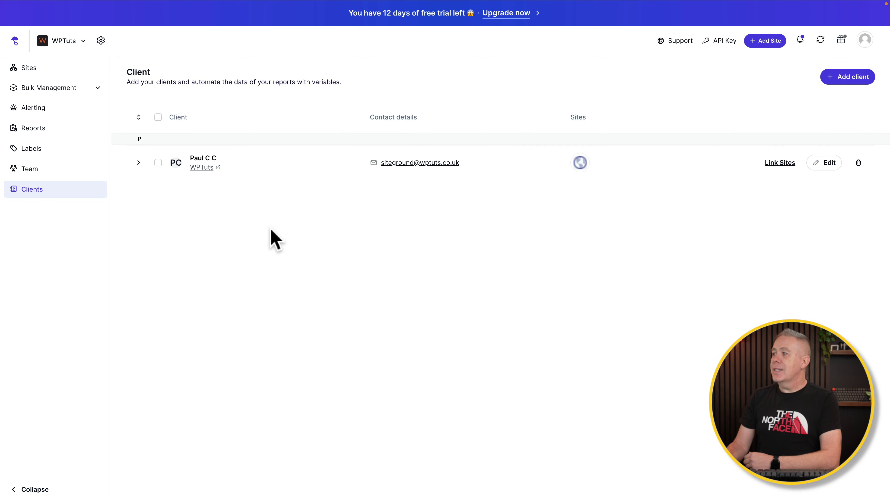